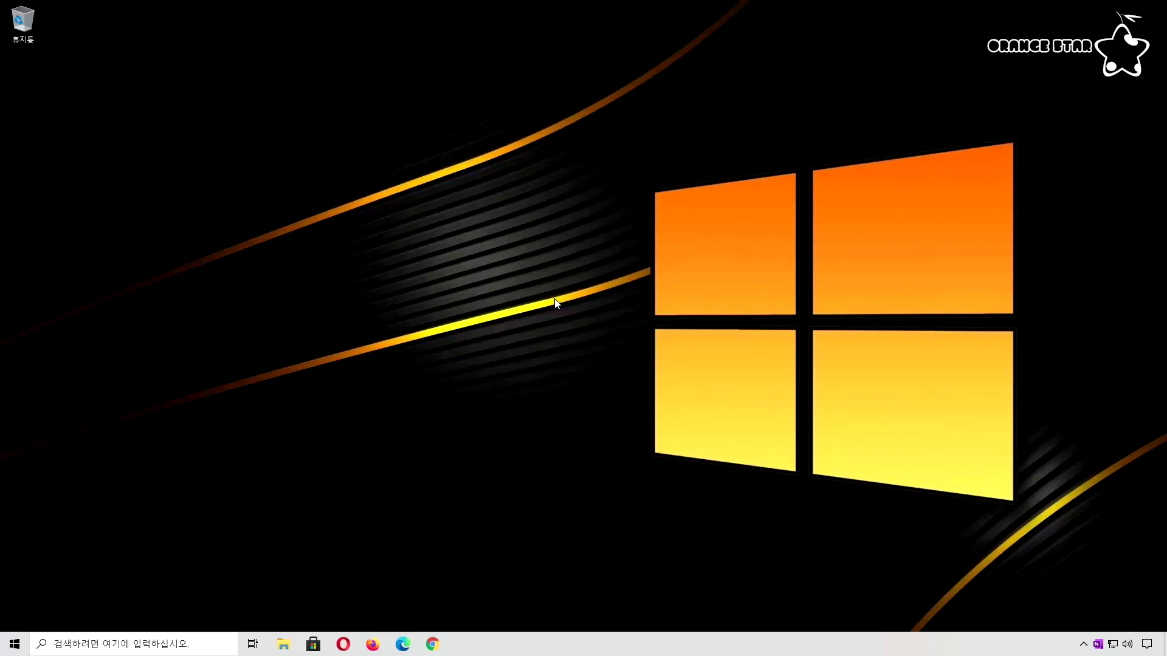
- Search Windows for 제어판, open the Control Panel and go to its System and Security (시스템 및 보안) category
left_click(94, 643)
type("제어파ㄴ")
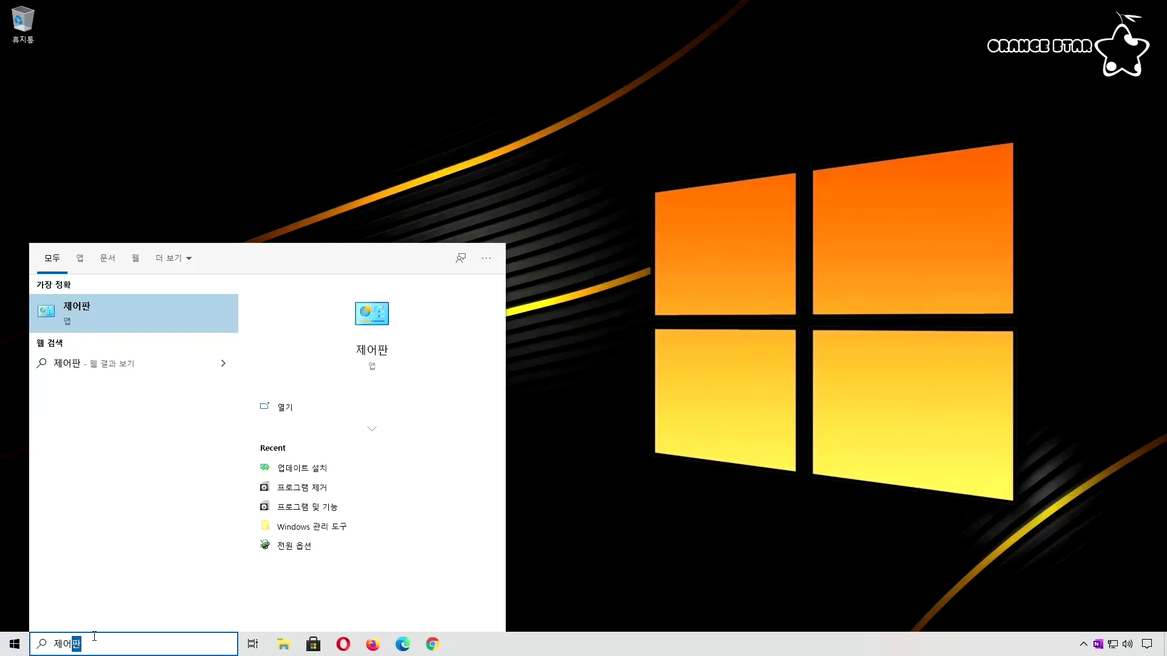
key("Return")
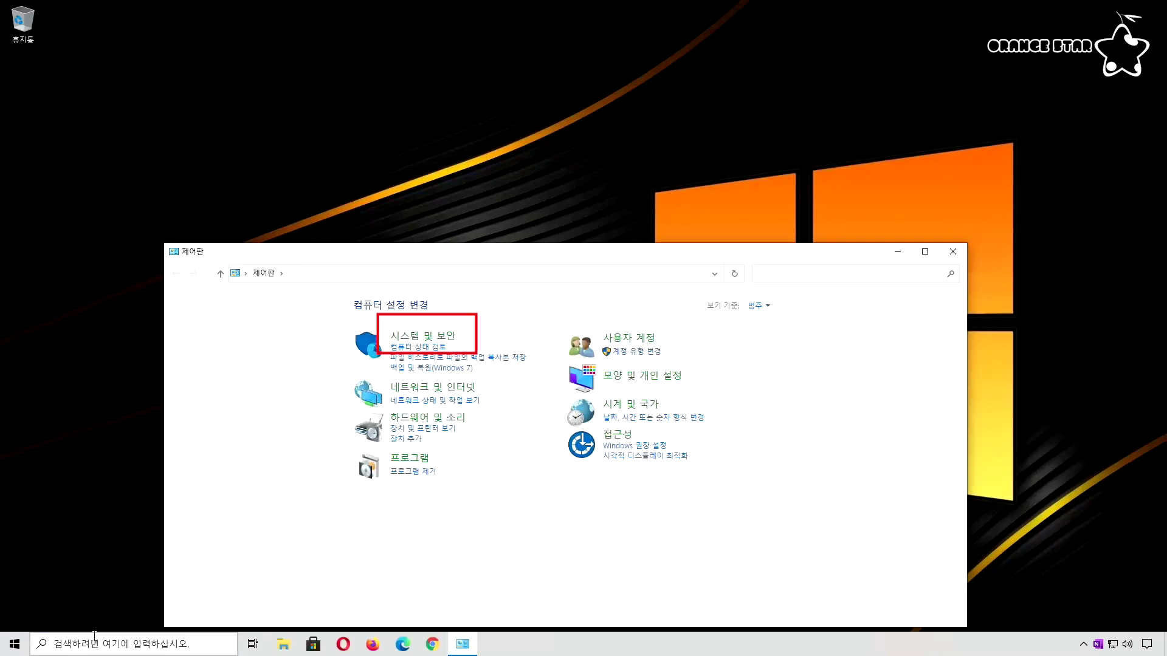
left_click(407, 344)
left_click_drag(534, 252, 518, 153)
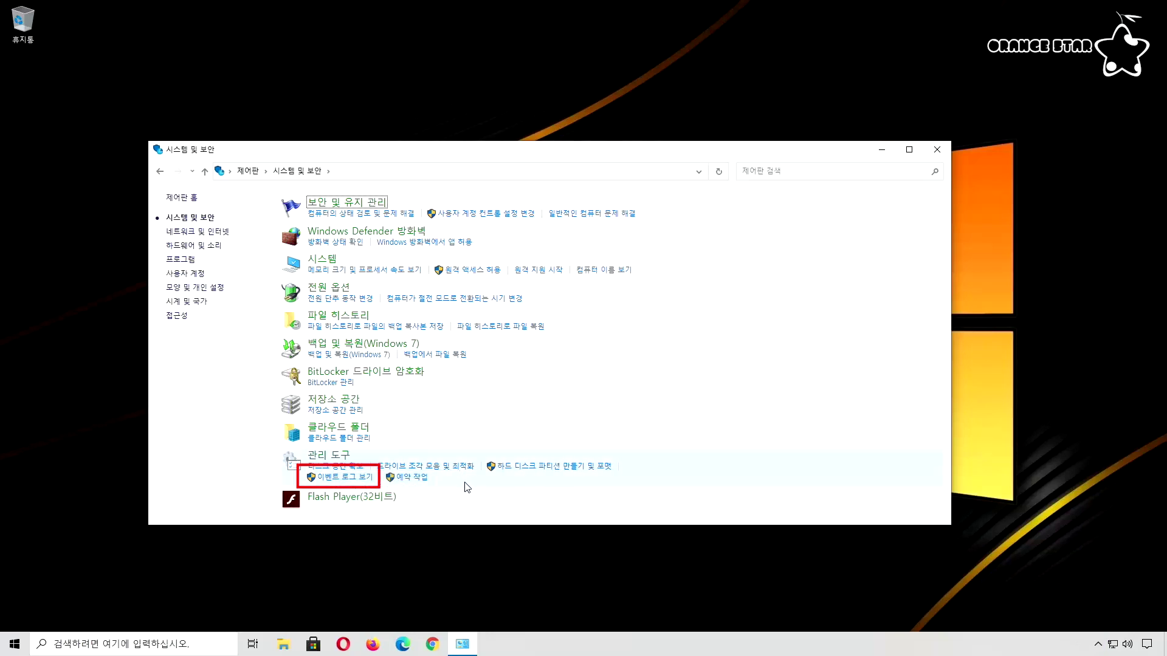
- Launch the event log viewer (이벤트 로그 보기) from Administrative Tools, and close both it and the Control Panel
left_click(333, 483)
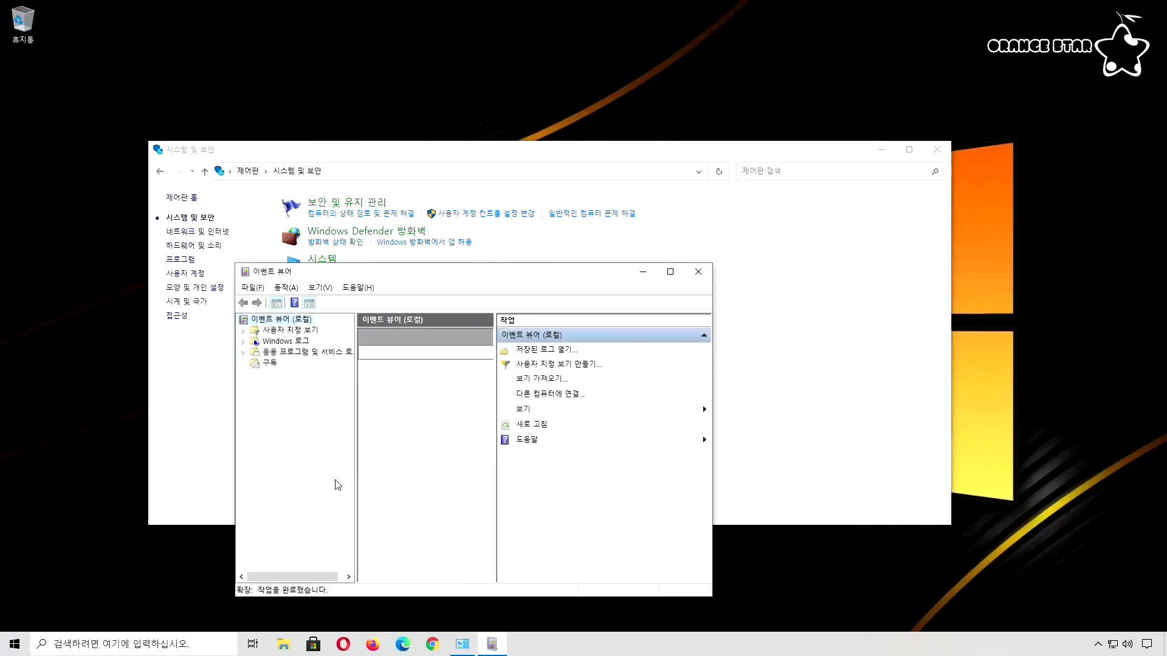
left_click(698, 273)
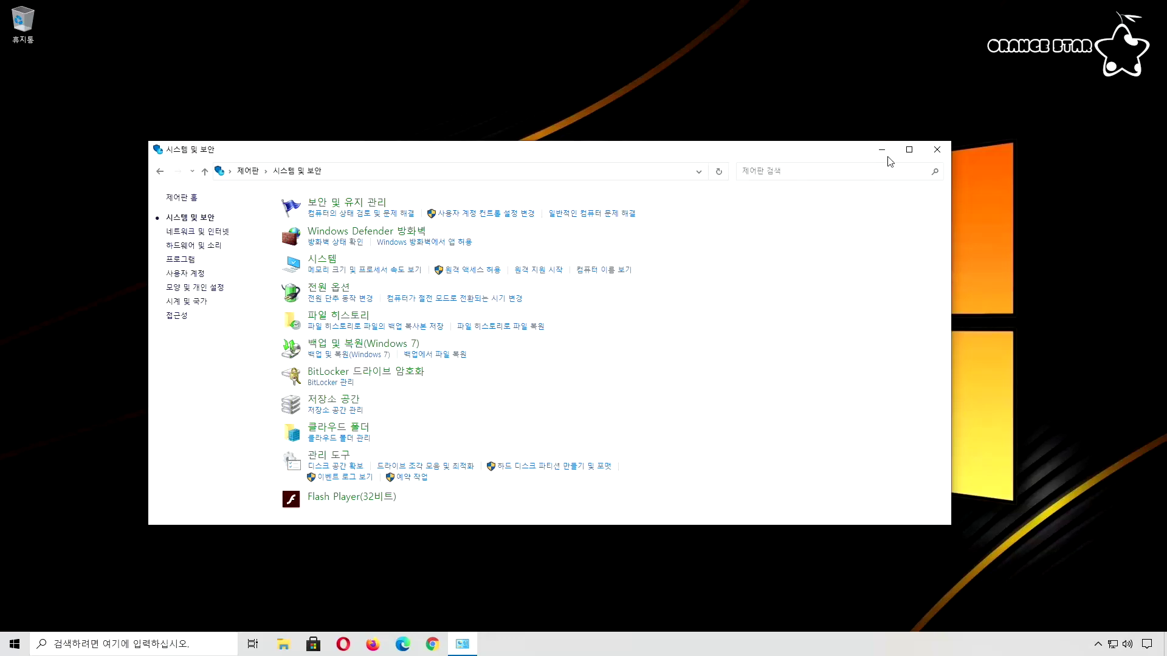
left_click(937, 150)
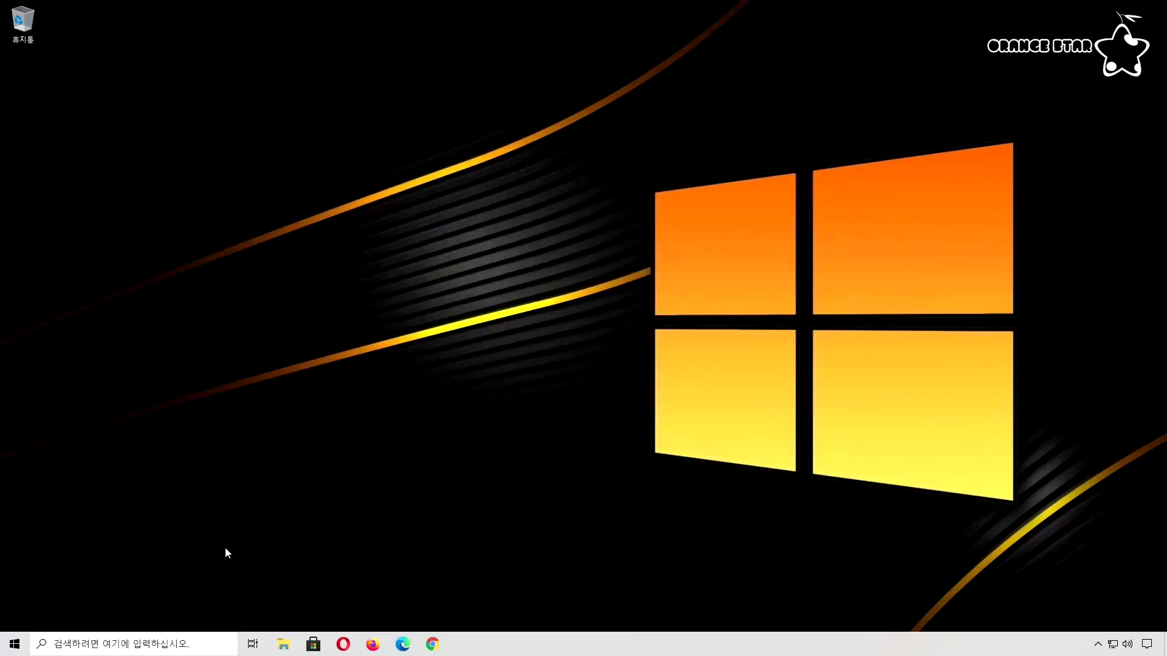
- Search Windows for 이벤트, launch the Event Viewer (이벤트 뷰어) found there and close it
left_click(136, 642)
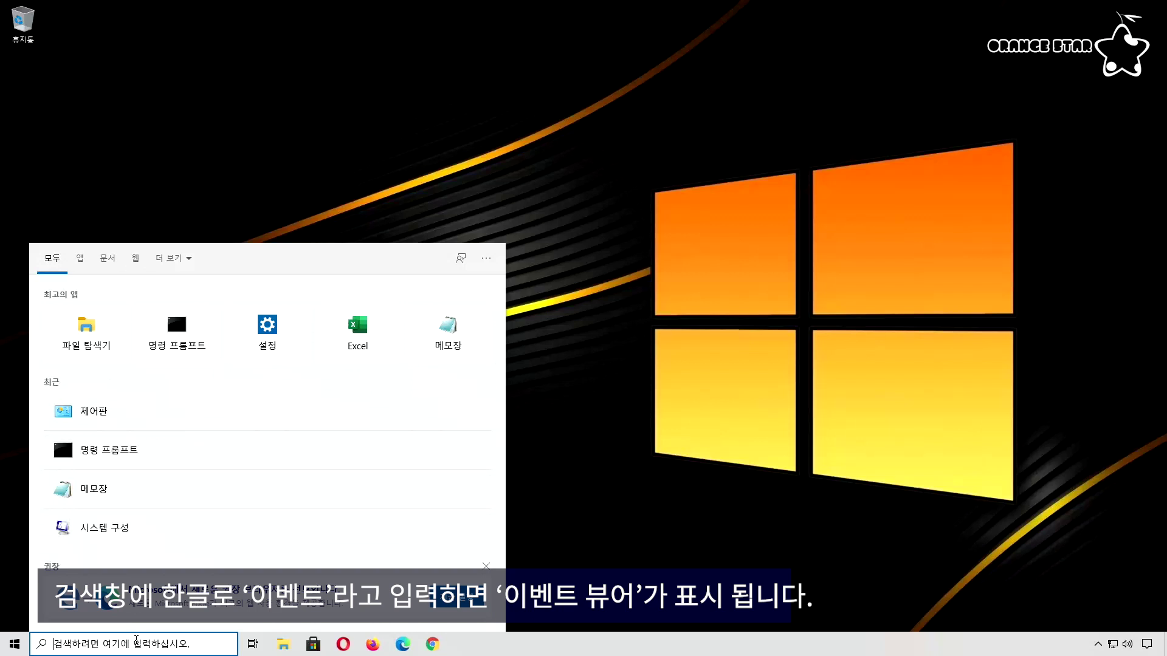
type("이벤트")
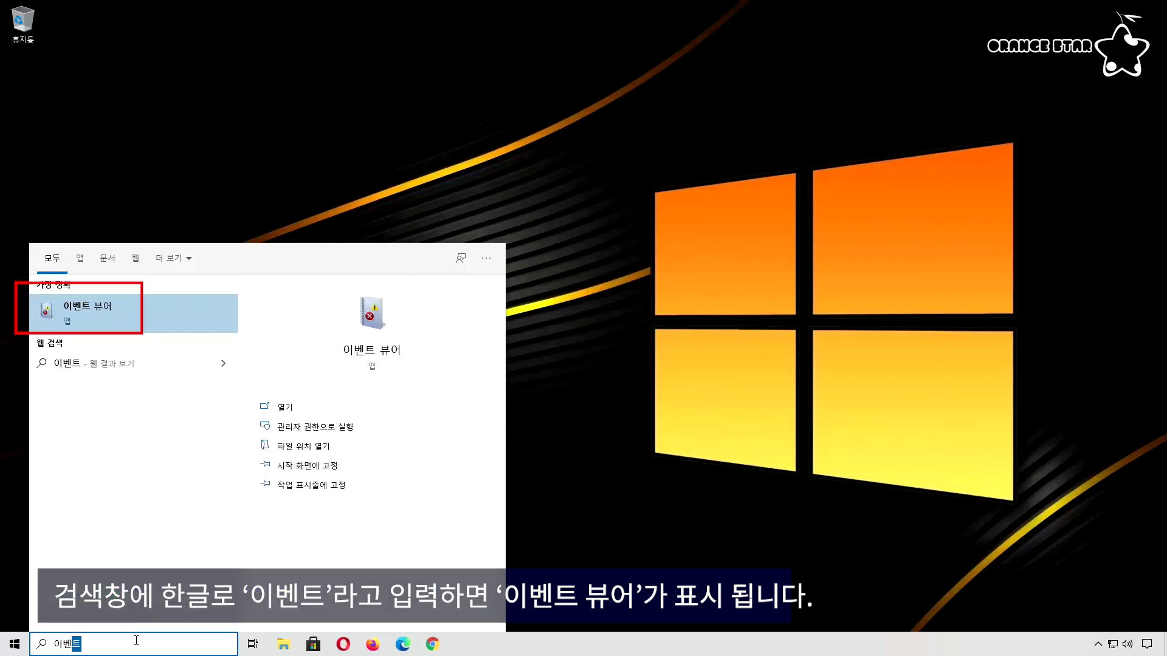
left_click(85, 311)
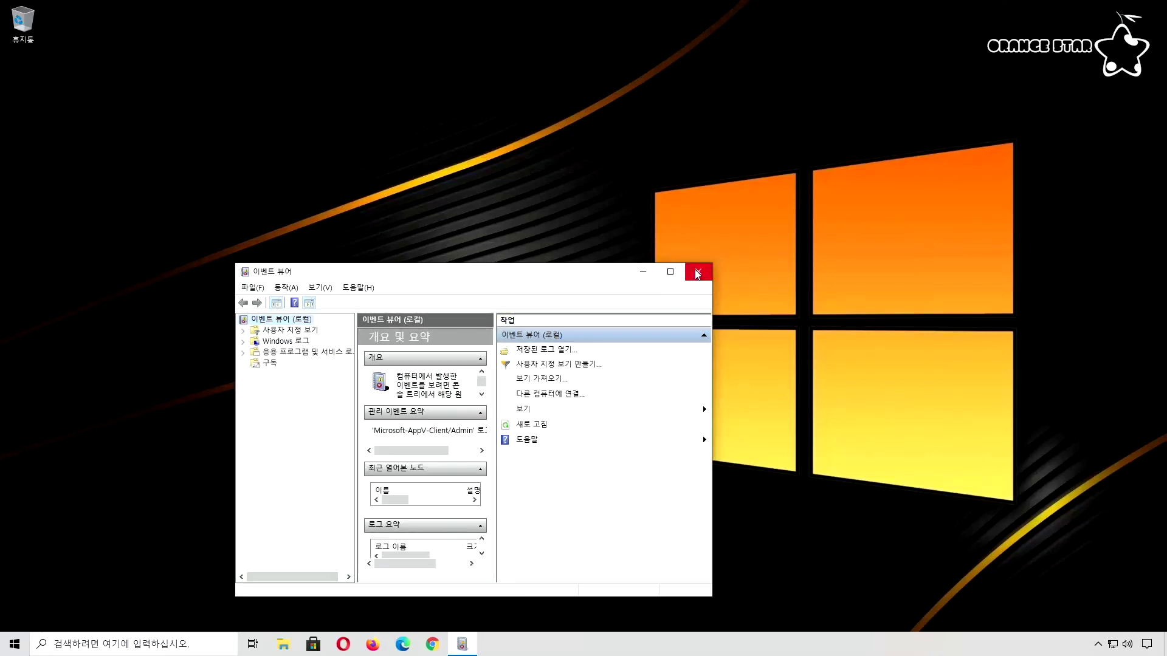
left_click(697, 271)
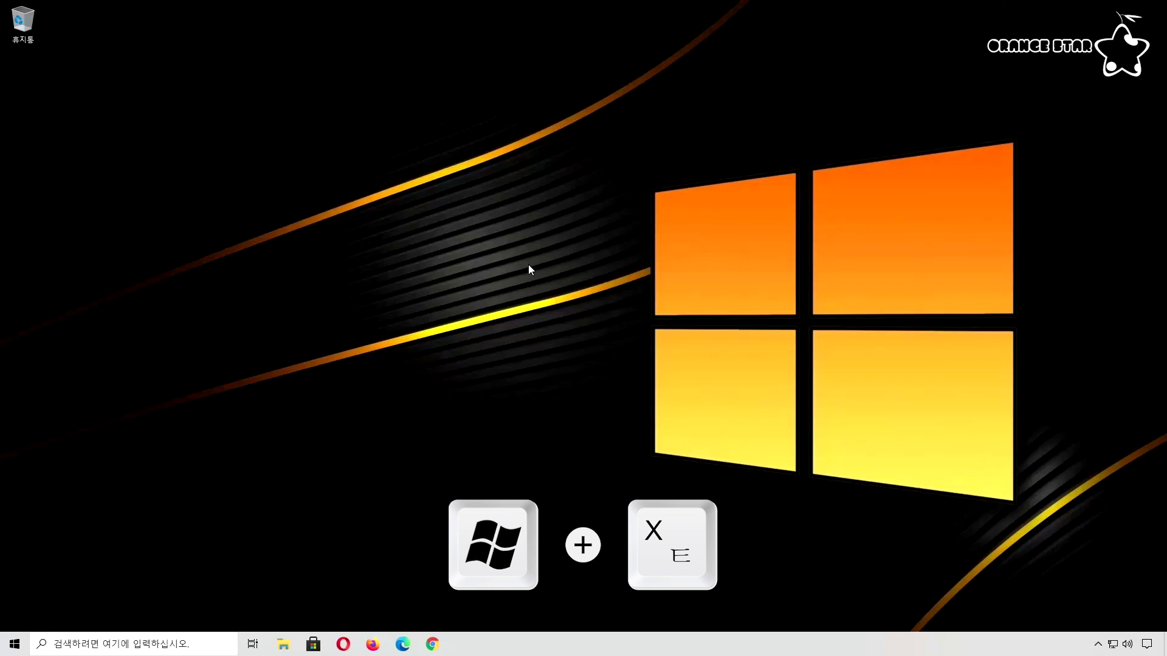
- Open the Event Viewer (이벤트 뷰어) from the Windows quick-access system tools and maximize its window
key("super+x")
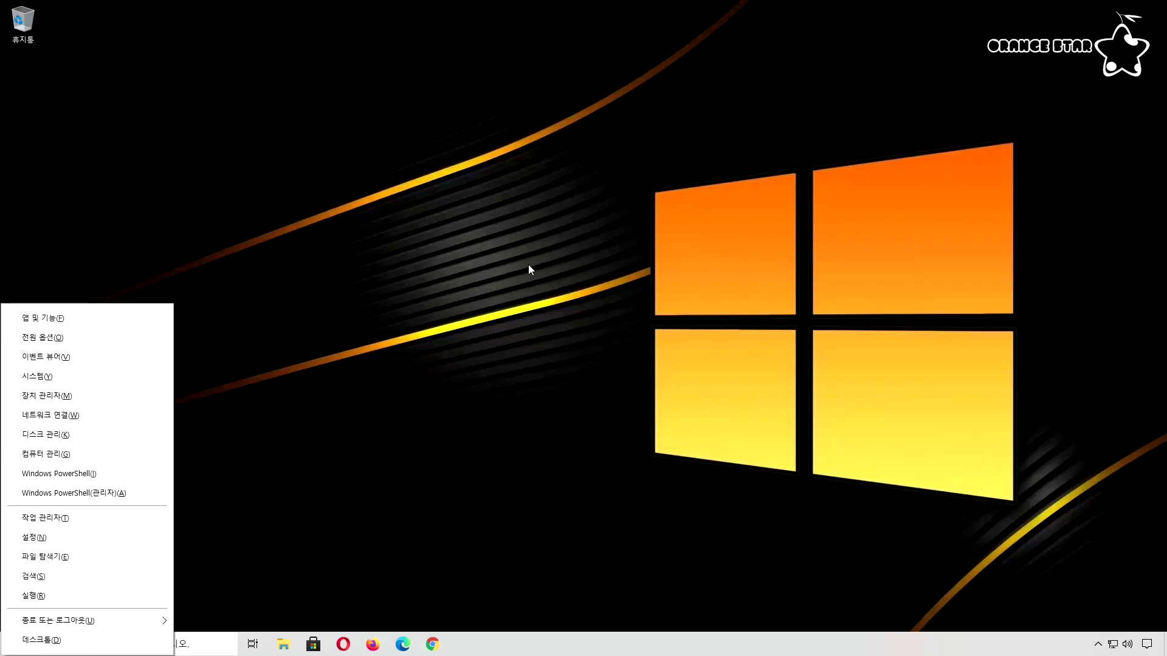
left_click(67, 361)
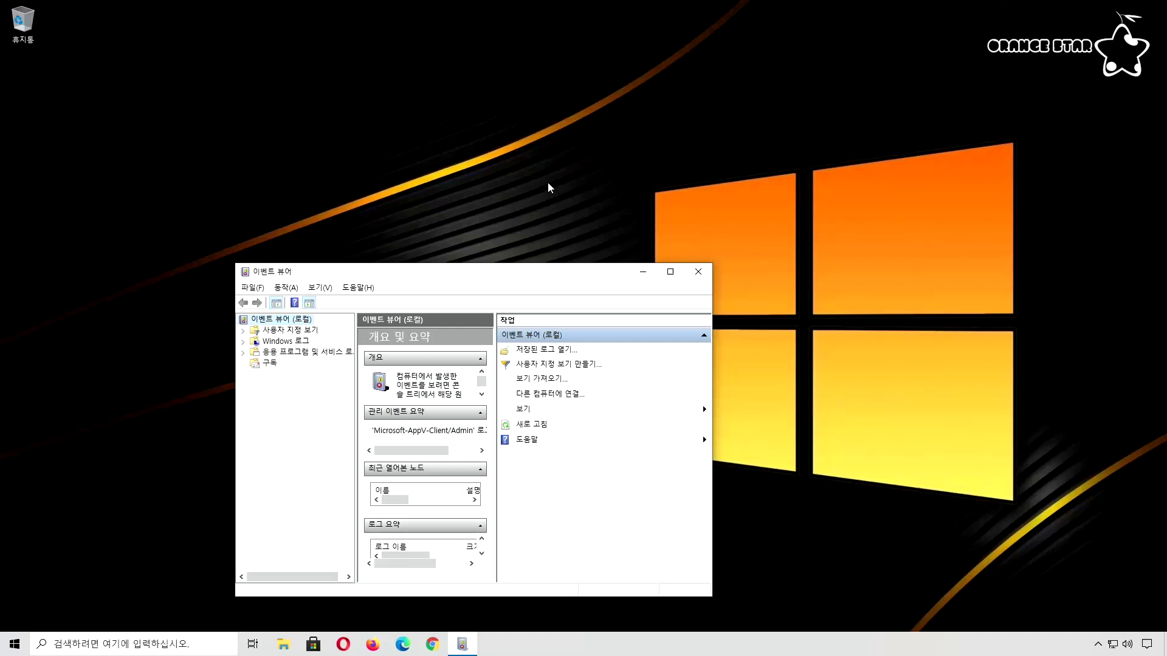
left_click_drag(478, 272, 386, 142)
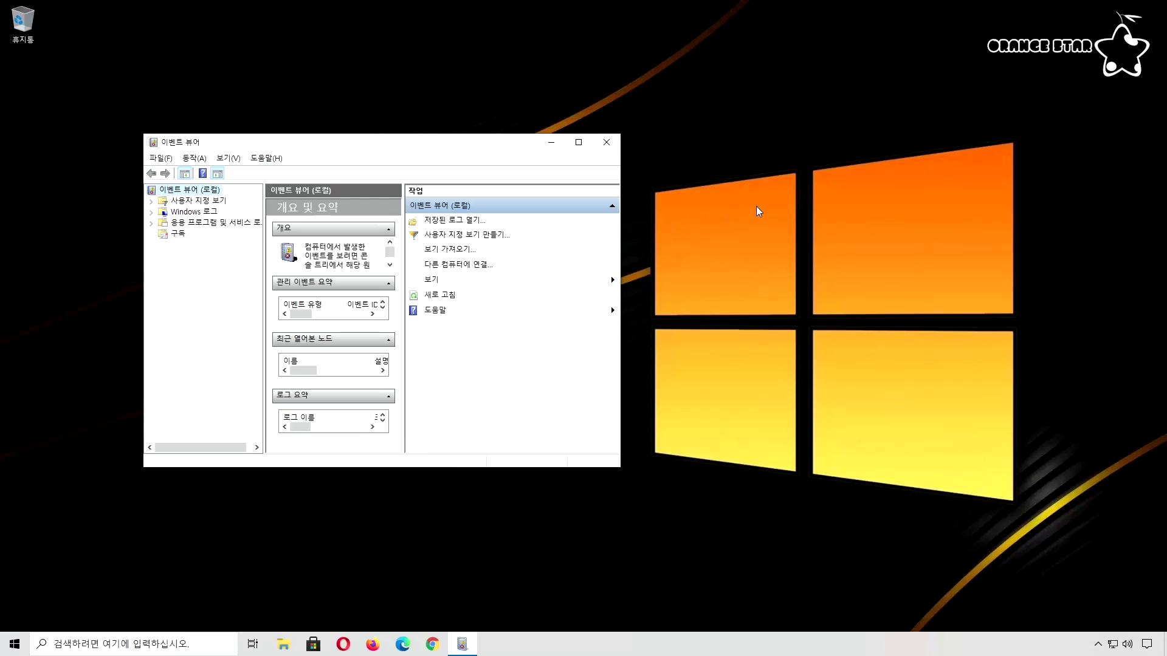
left_click(579, 149)
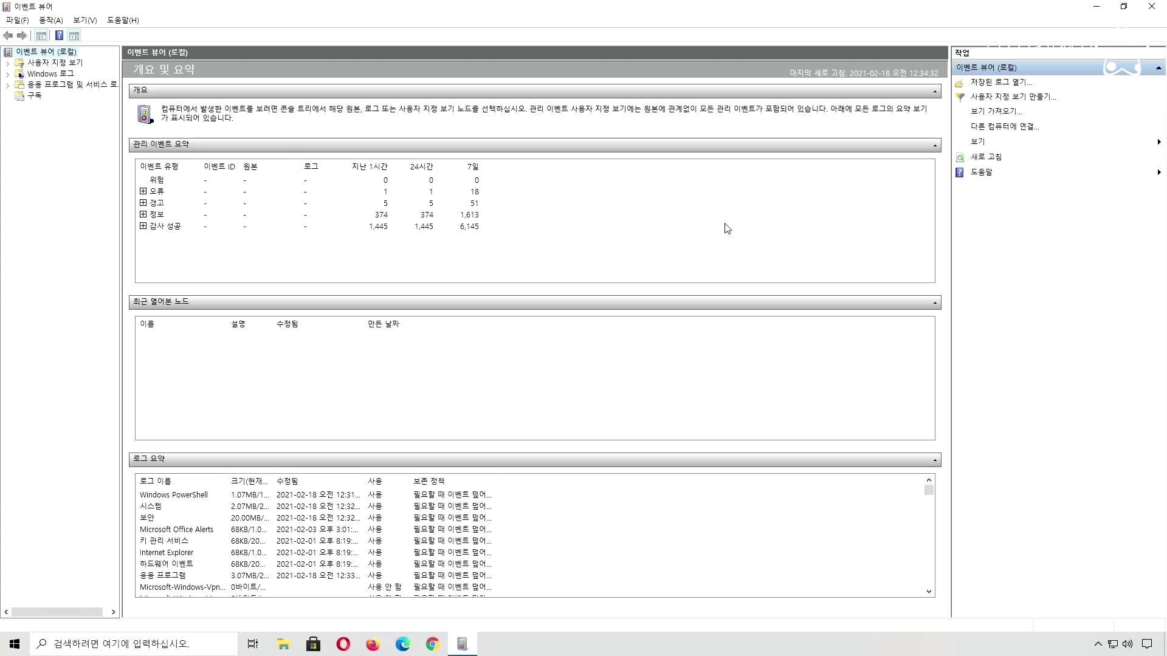
- Expand the Windows logs (Windows 로그) and display the System (시스템) log
left_click(44, 74)
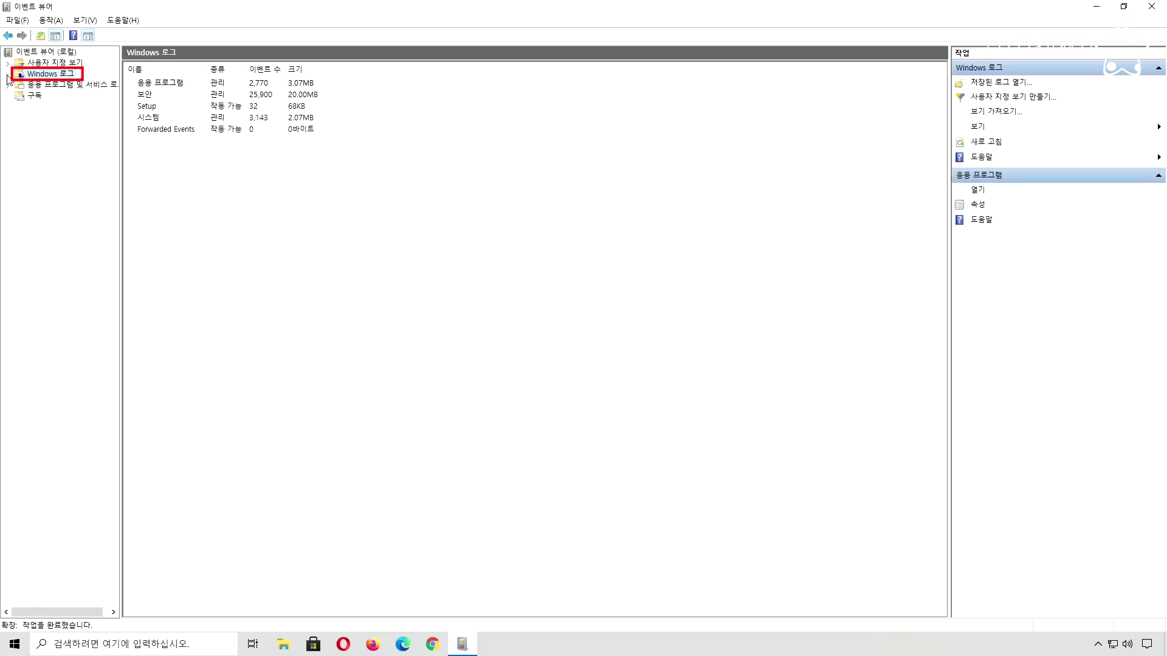
left_click(7, 74)
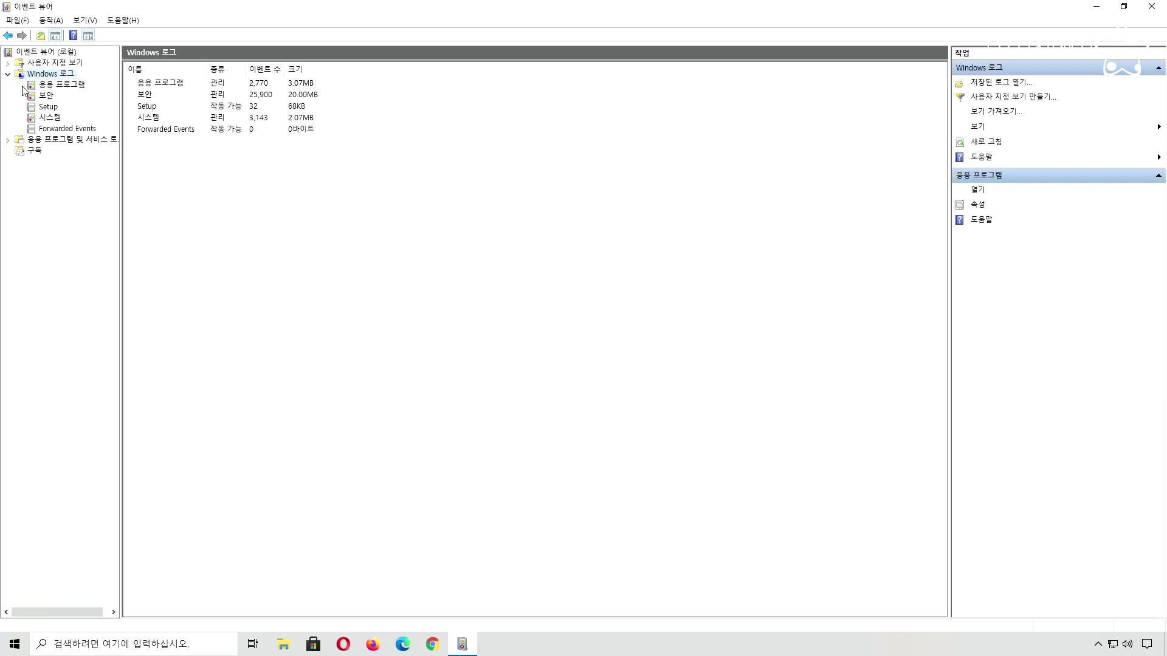
left_click(43, 117)
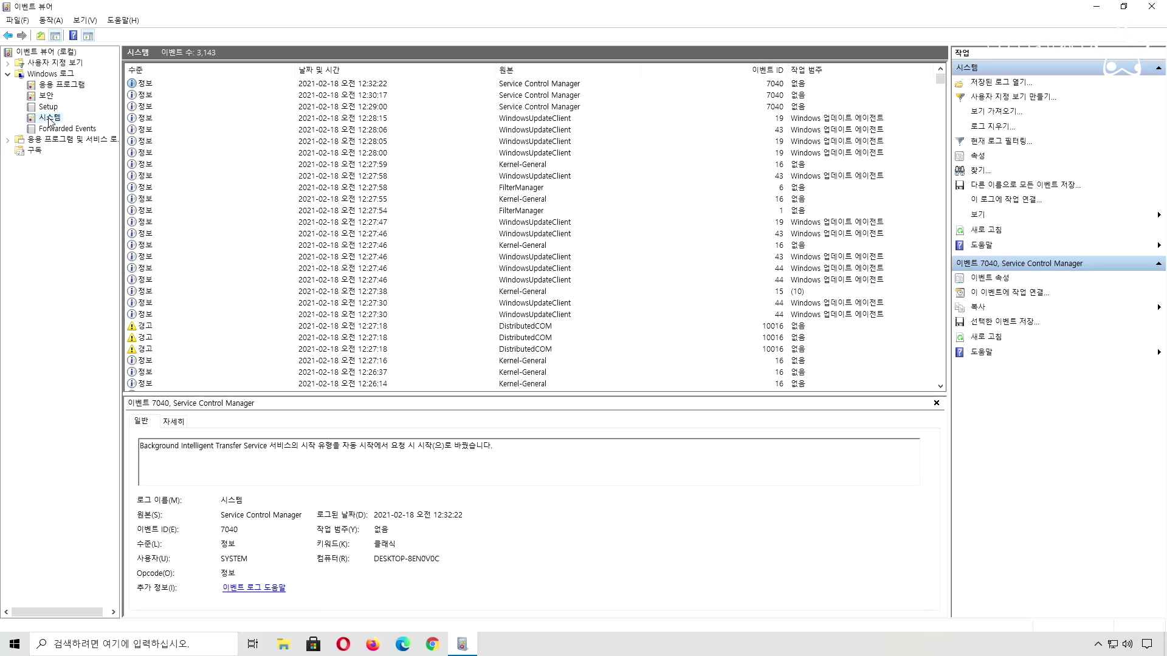
mouse_move(479, 395)
left_mouse_down()
mouse_move(468, 260)
mouse_move(468, 396)
left_mouse_up()
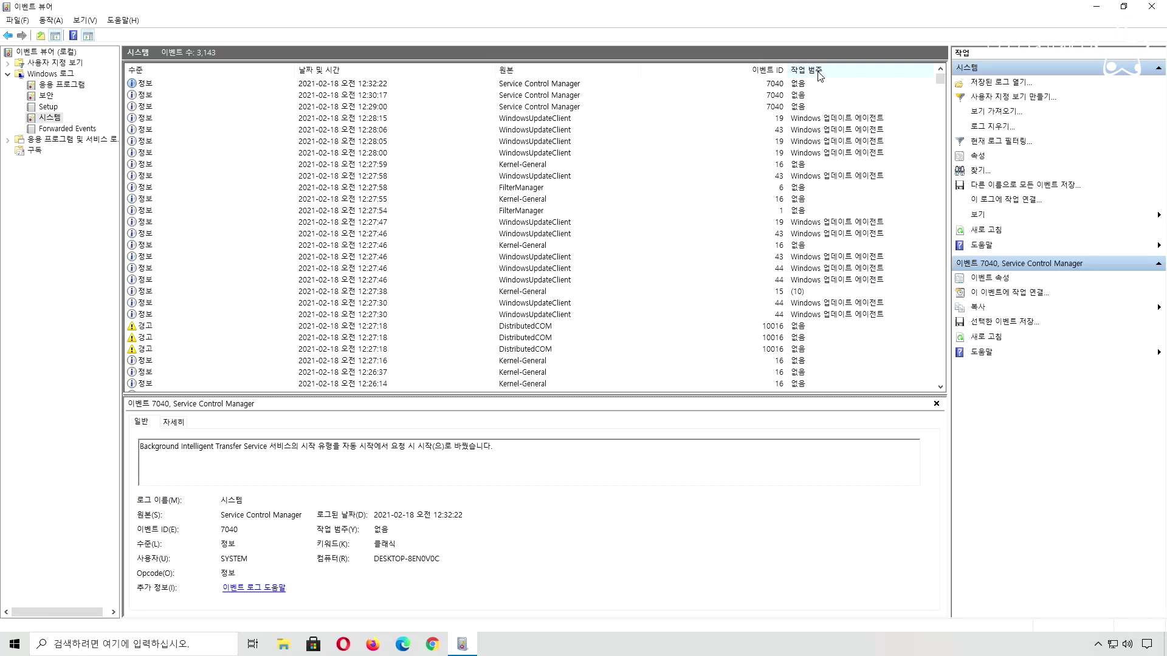
- Browse the System log back to the 2021-02-11 entries and view the details of several events, including Ntfs and Kernel-Boot ones
scroll(513, 192, "down", 3)
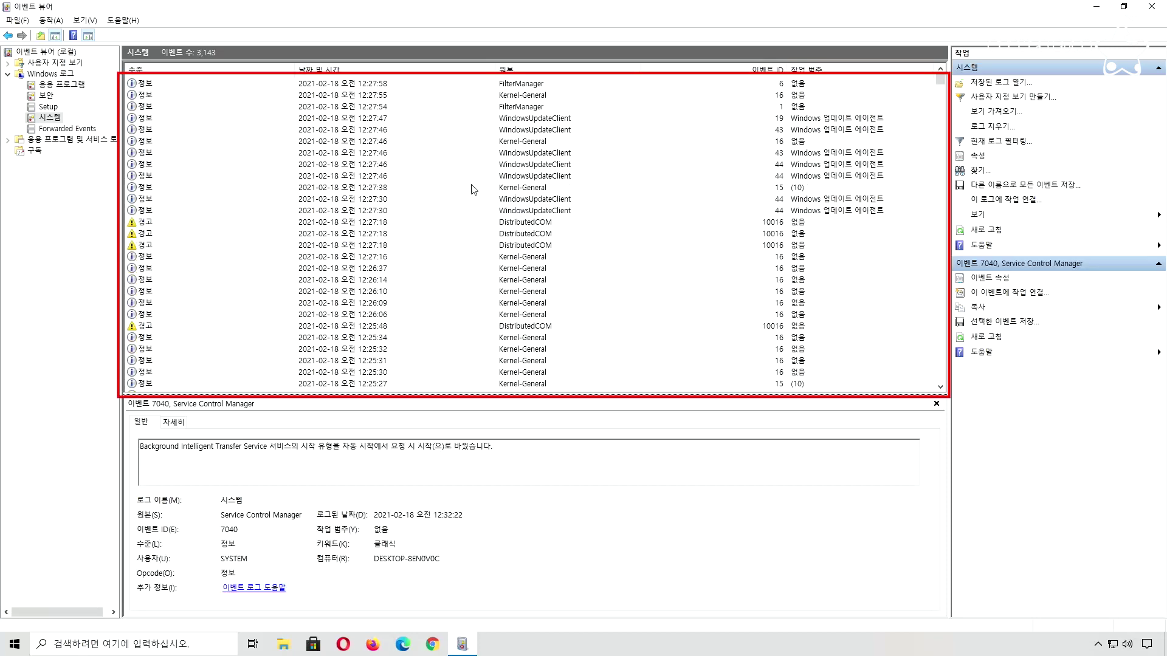
scroll(439, 189, "down", 12)
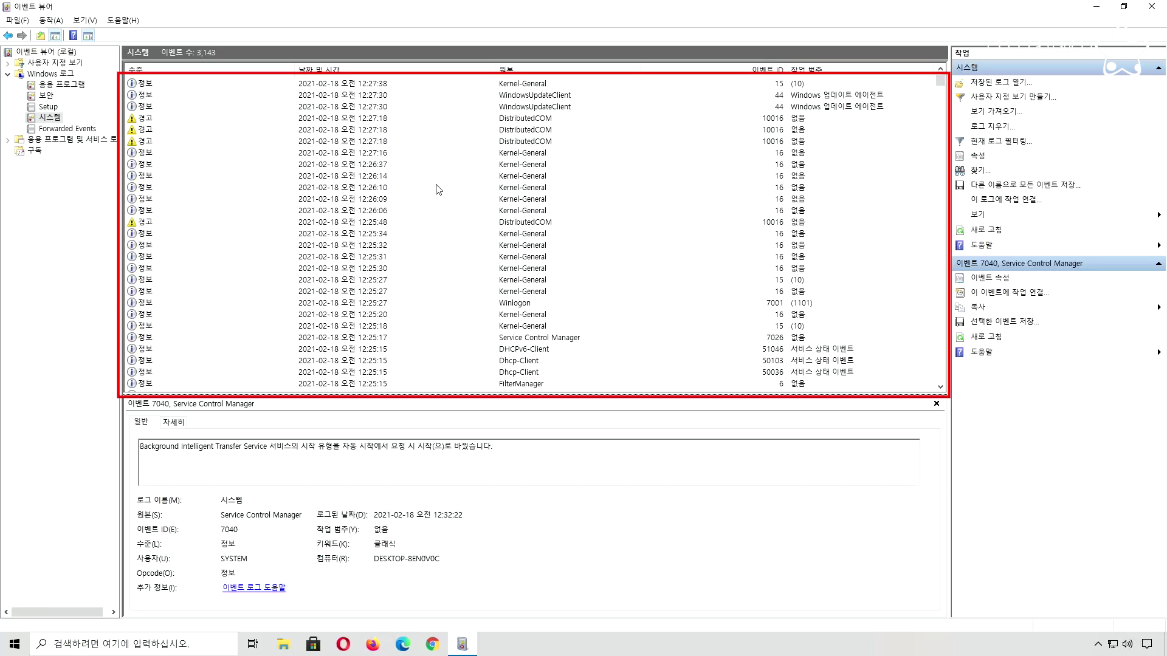
scroll(439, 190, "down", 15)
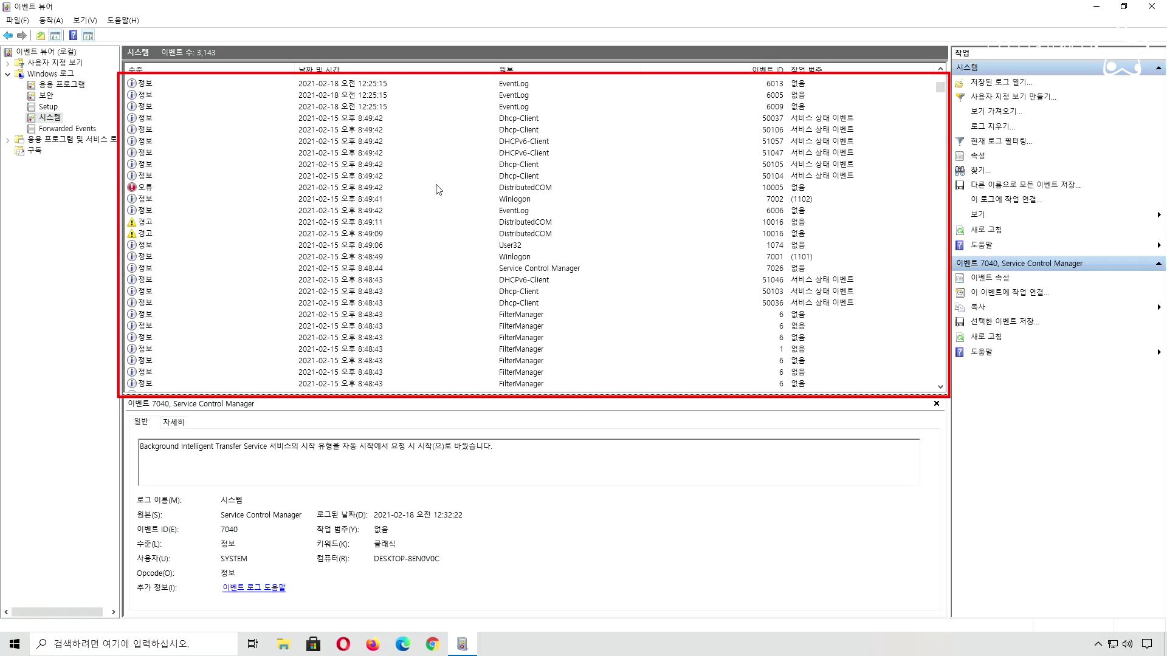
scroll(439, 190, "down", 15)
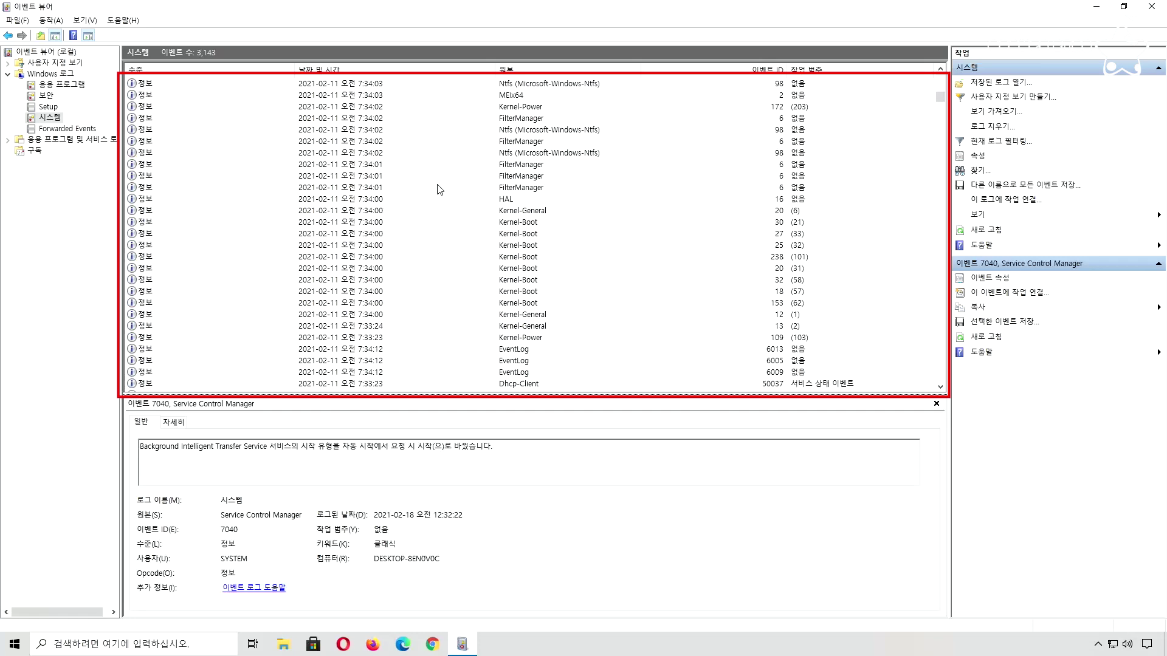
scroll(439, 189, "down", 15)
scroll(439, 189, "down", 15)
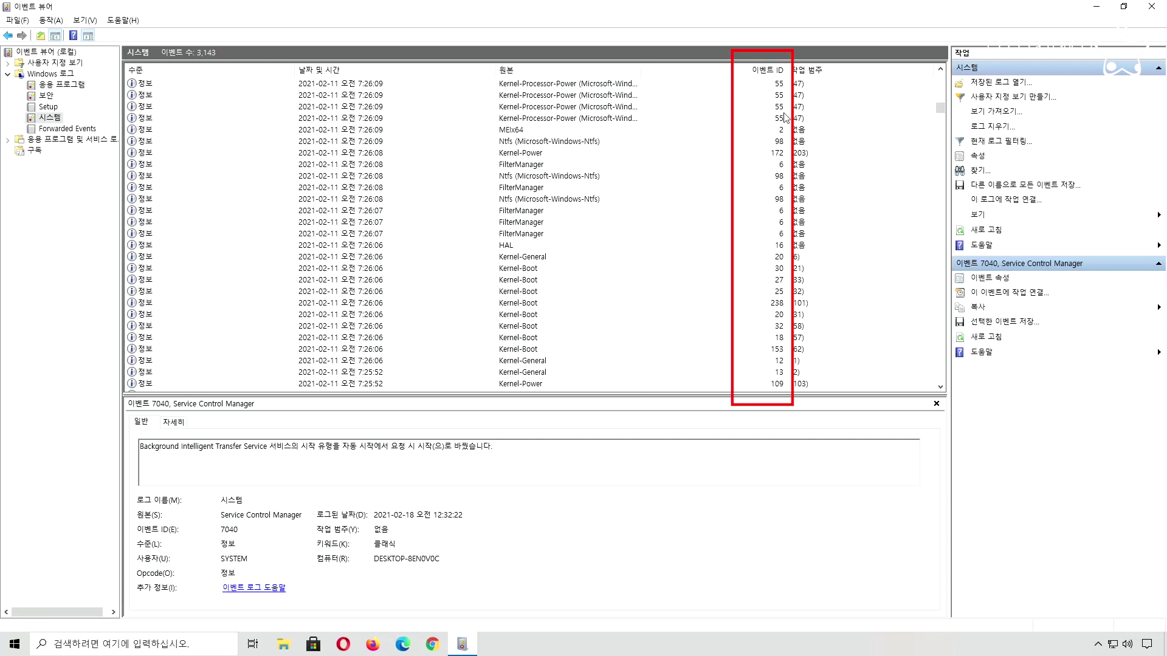
left_click(681, 96)
left_click(513, 141)
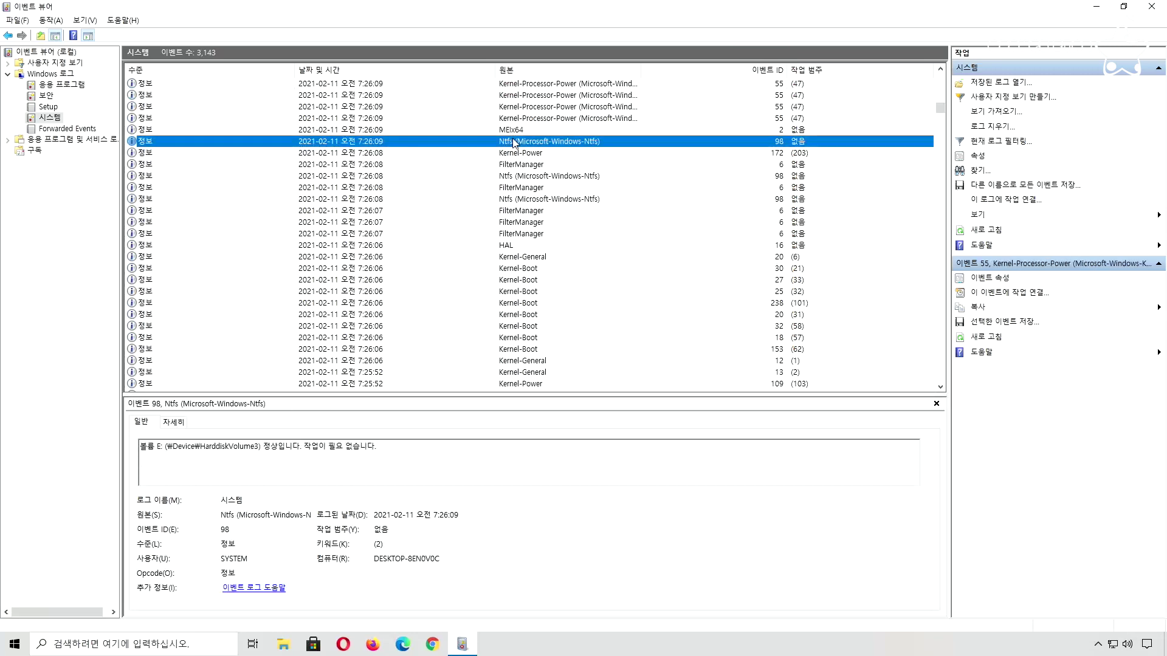
left_click(509, 178)
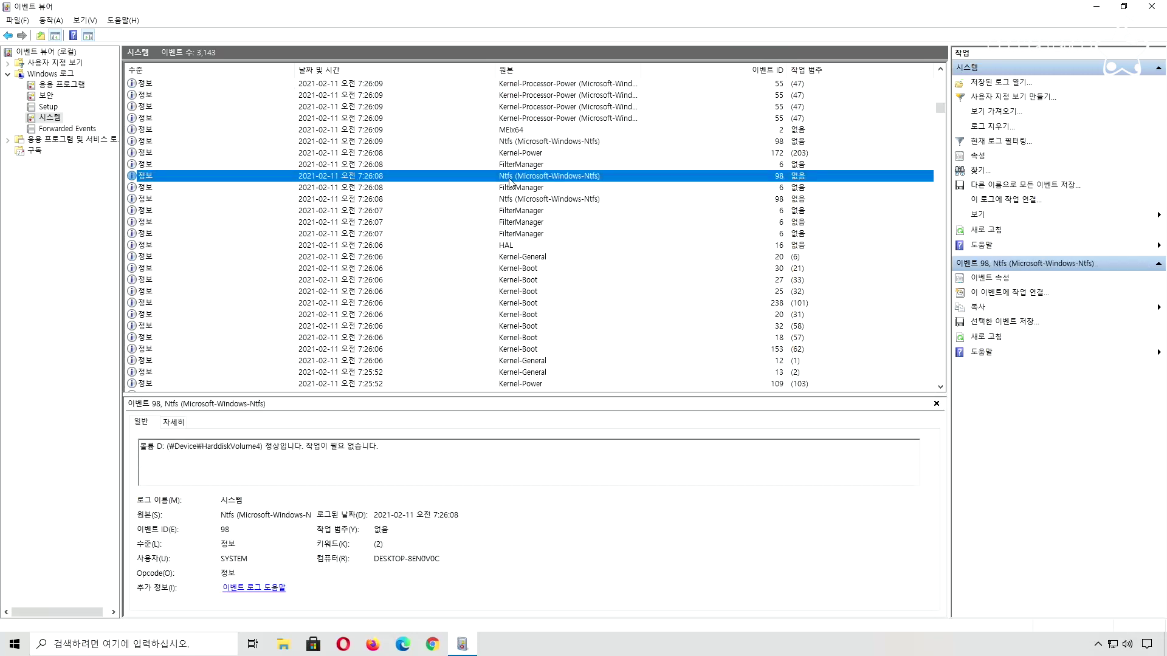
left_click(510, 235)
left_click(514, 269)
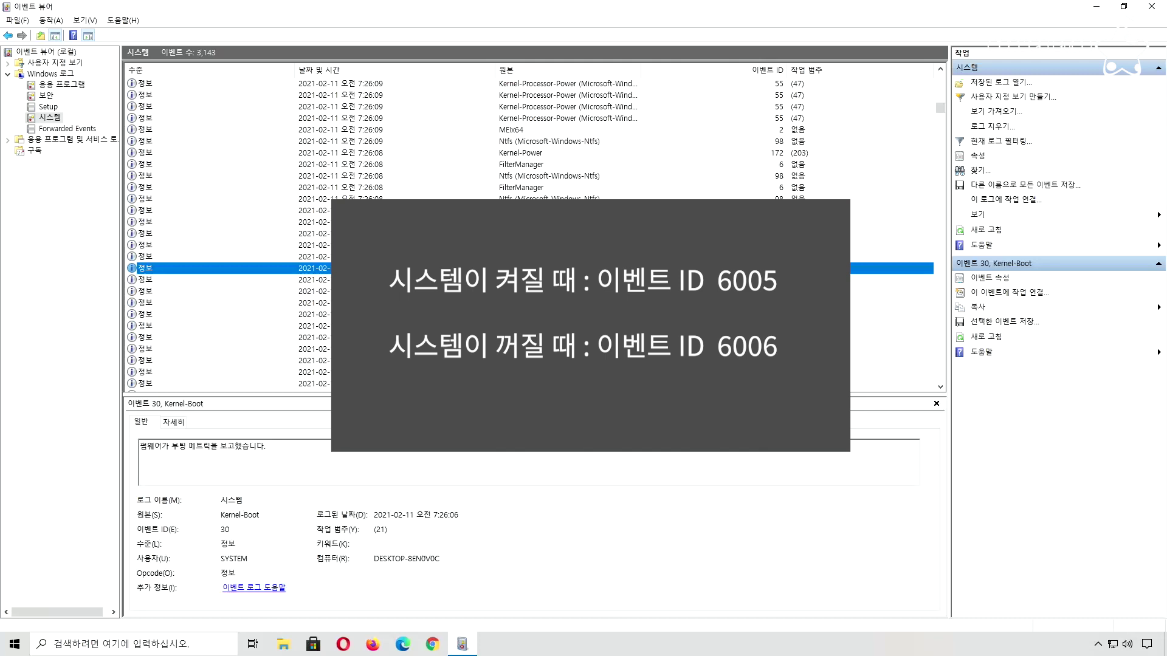
- Locate the EventLog entries with event IDs 6005 (system on) and 6006 (system off) and view their details
scroll(532, 231, "down", 4)
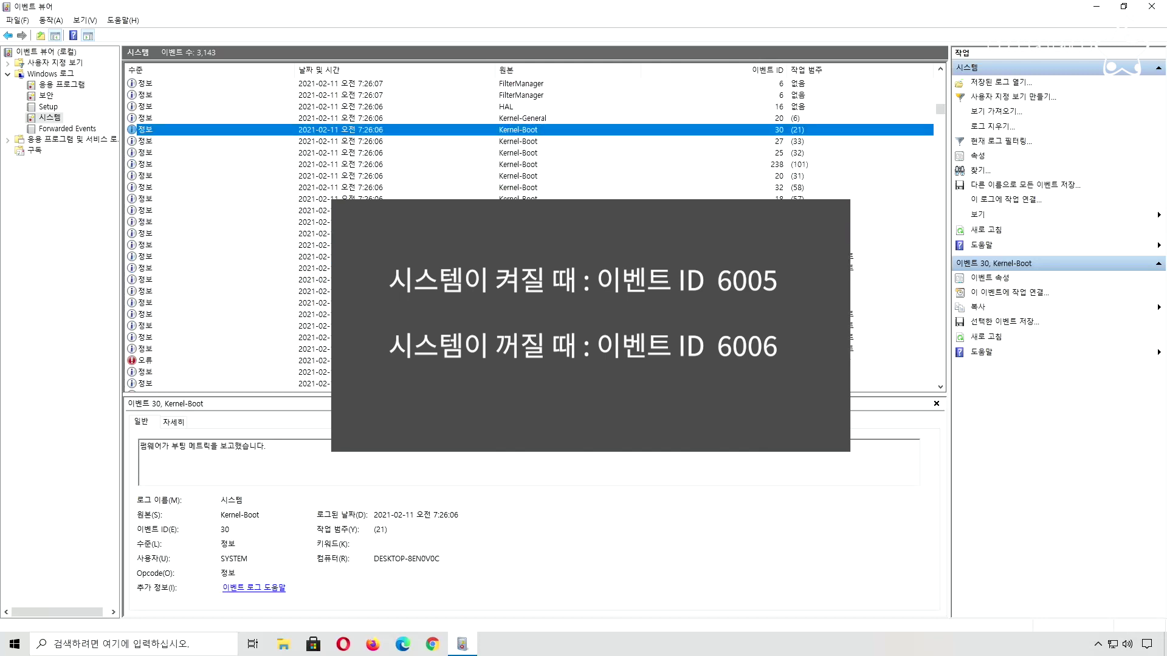
scroll(761, 255, "down", 1)
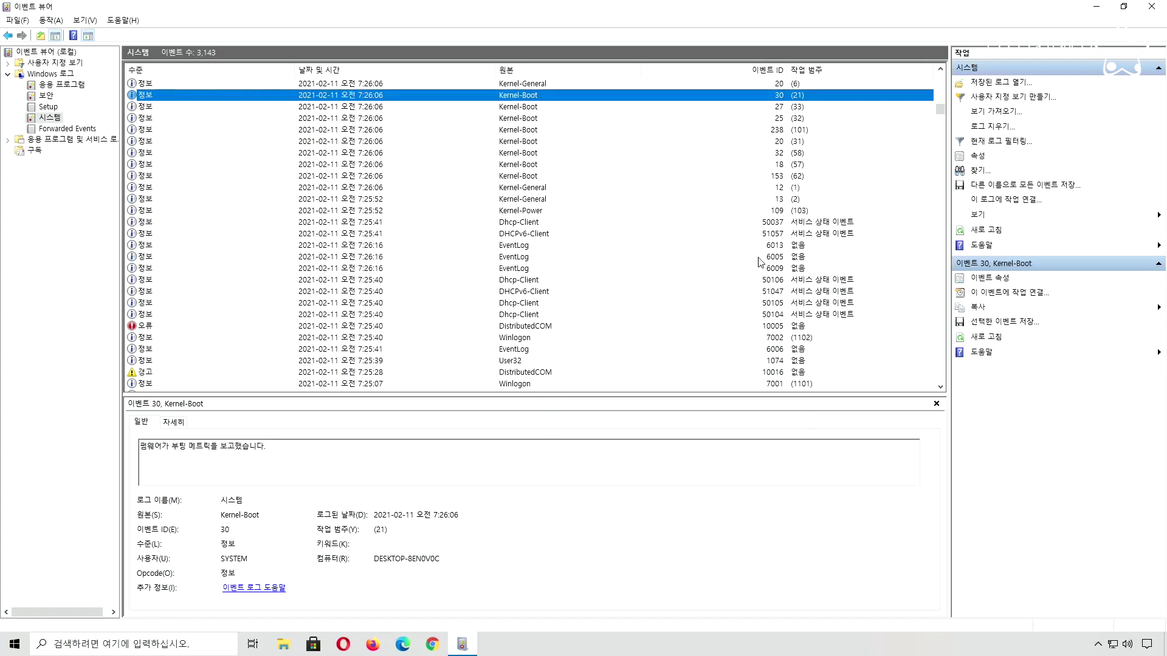
left_click(761, 247)
left_click(763, 269)
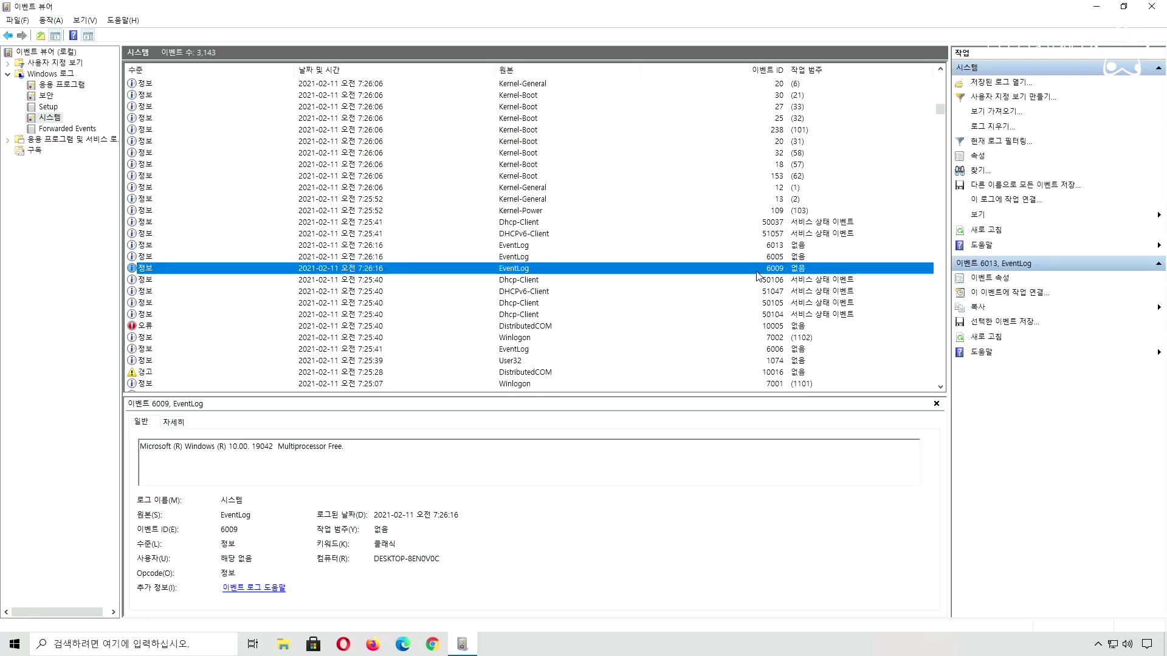
left_click(764, 257)
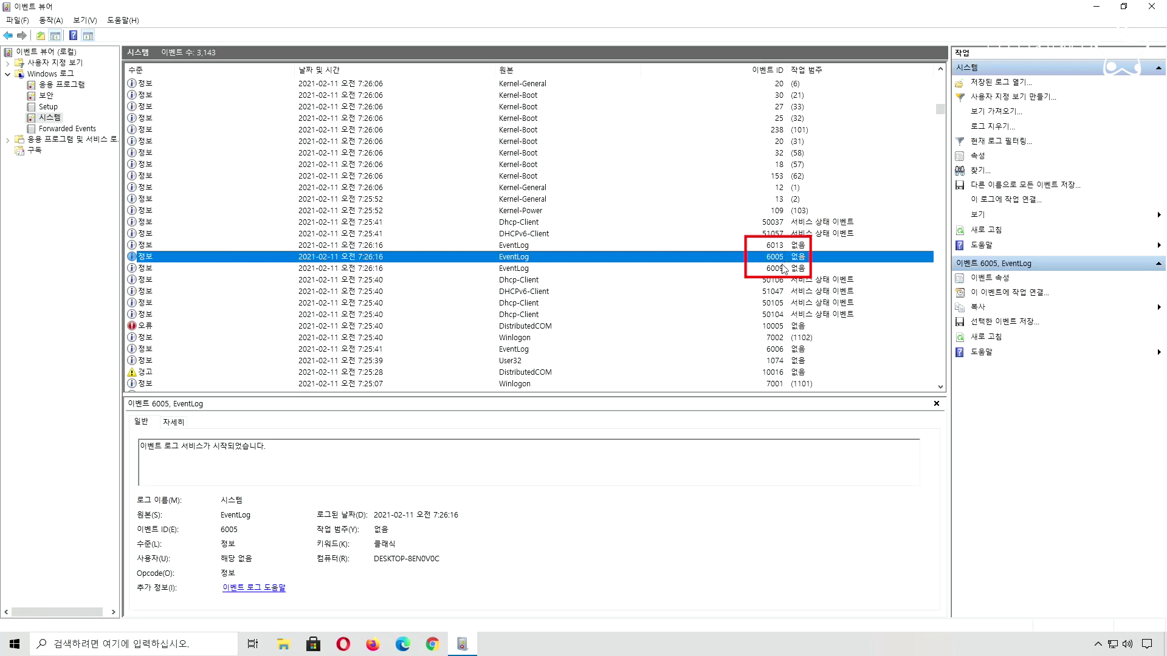
left_click(771, 350)
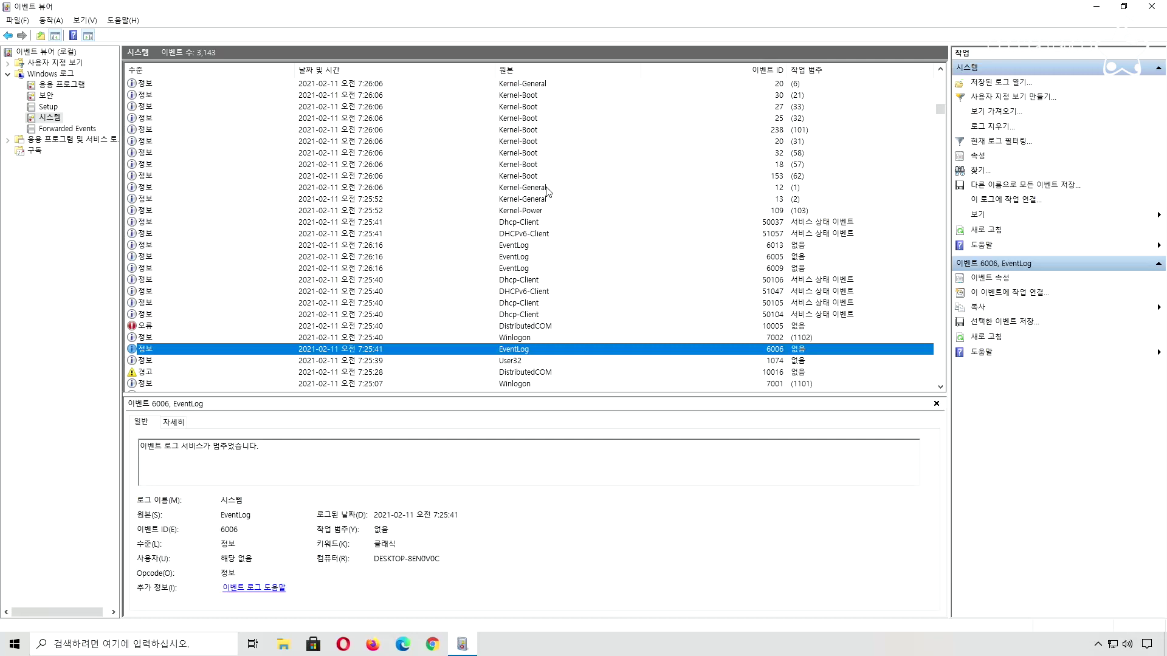
- Sort the System log by date and time in ascending and descending order, and remove the sorting
left_click(355, 73)
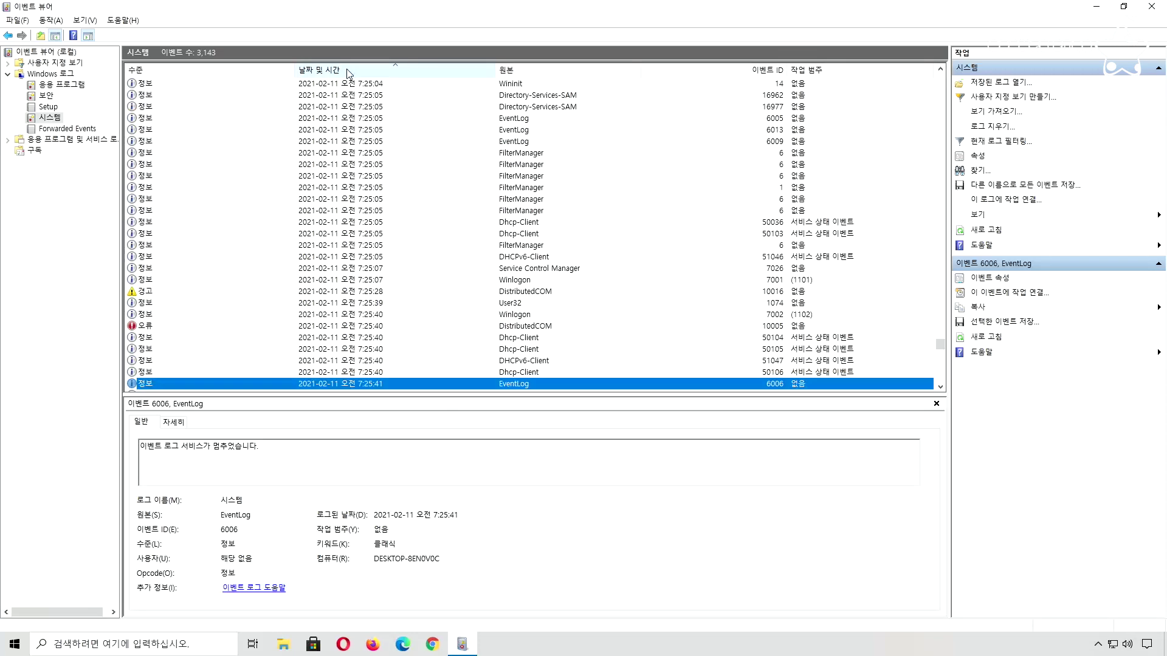
right_click(350, 74)
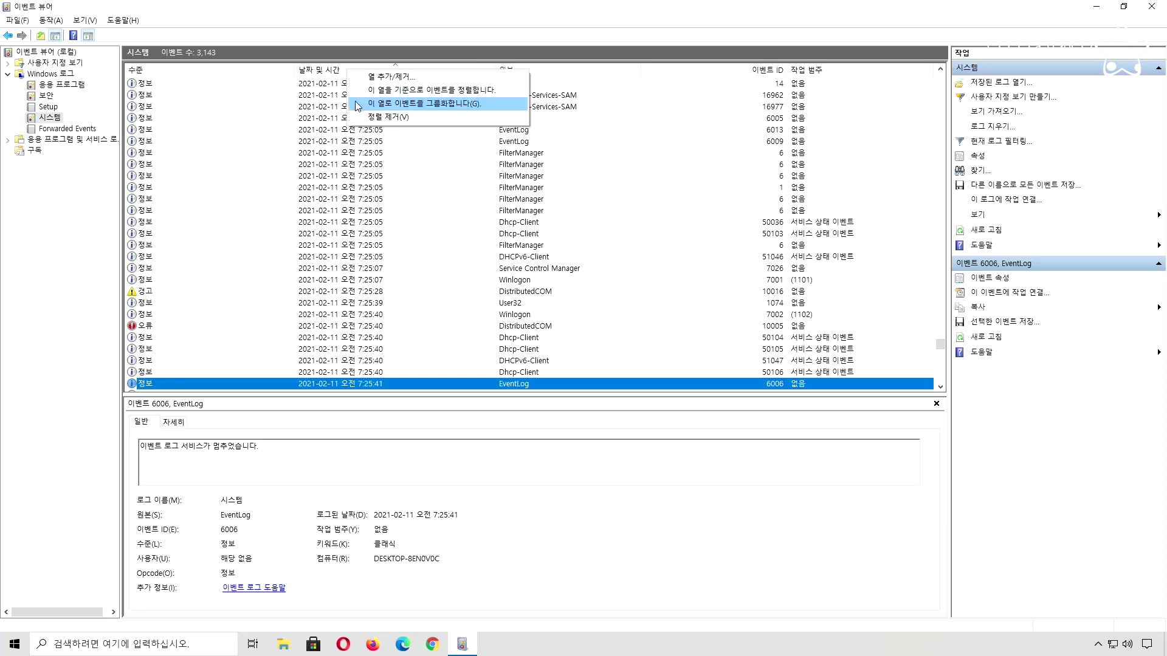
left_click(426, 90)
right_click(375, 73)
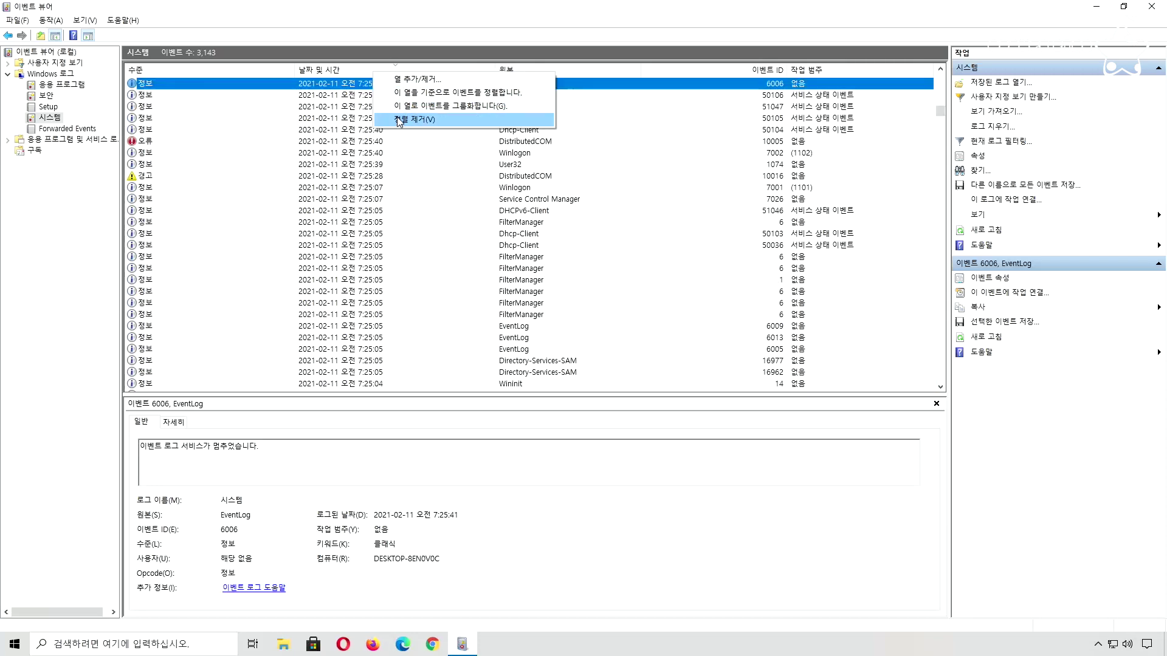
left_click(399, 120)
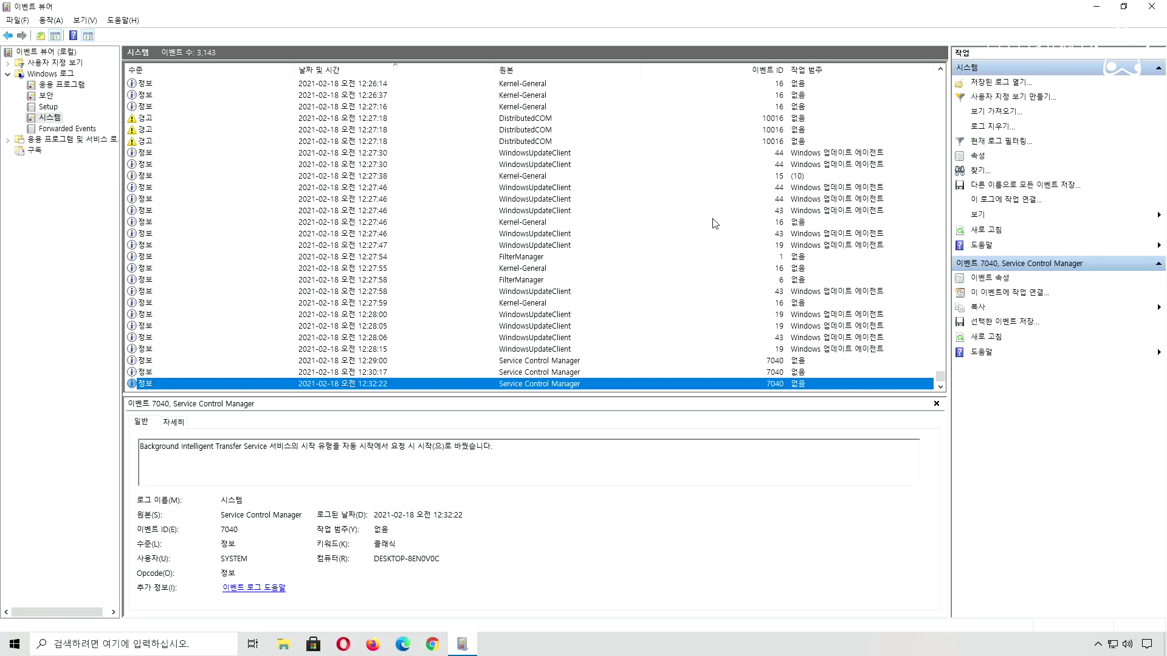
- Browse the System log from the 2021-02-18 entries back to the 2021-02-11 entries
left_click(649, 234)
scroll(651, 234, "up", 8)
scroll(653, 235, "up", 10)
scroll(692, 241, "up", 10)
scroll(673, 237, "up", 10)
scroll(696, 229, "up", 10)
scroll(692, 228, "up", 1)
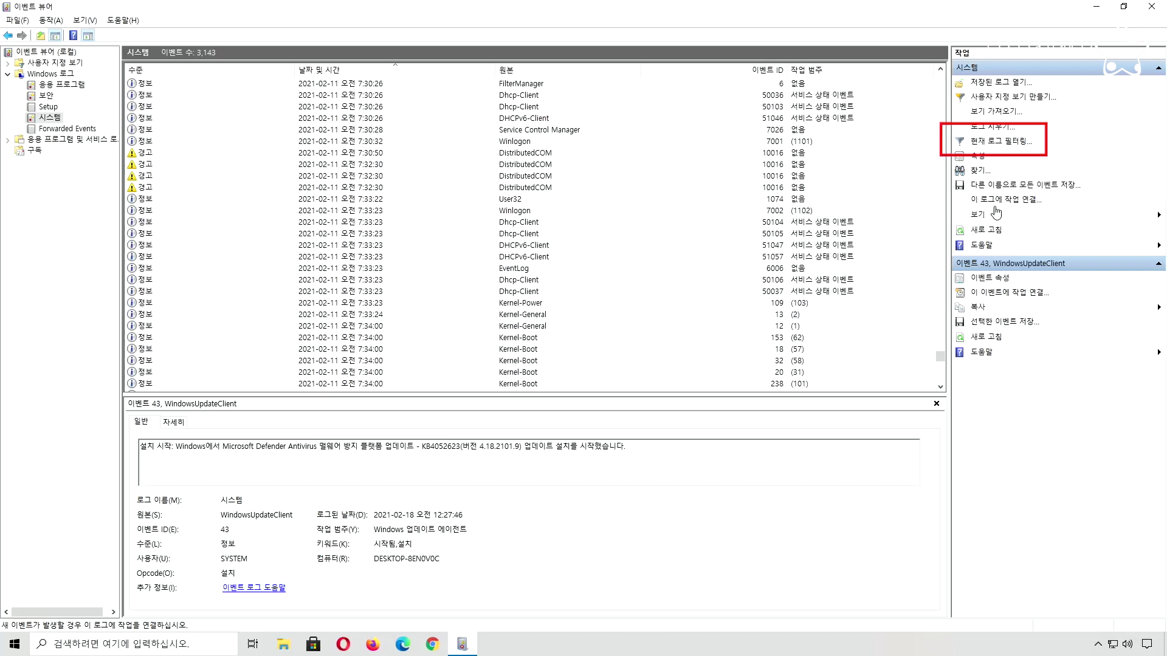
- Filter the System log to event IDs 6005,6006 and view the details of the second and fourth filtered entries
left_click(1002, 144)
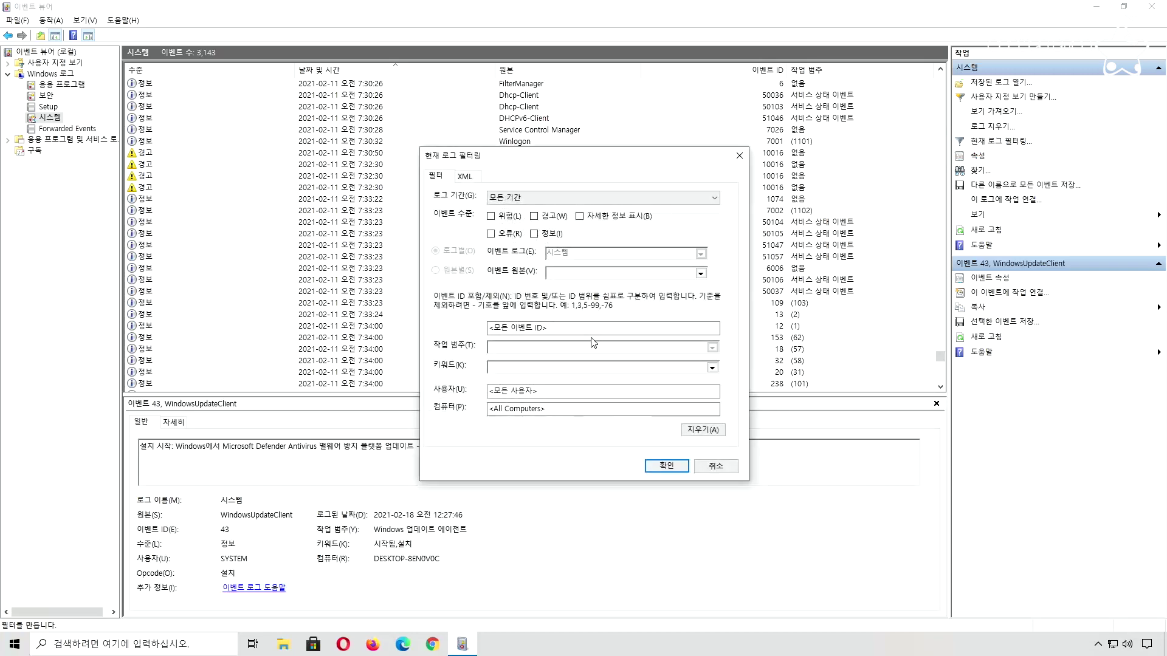
left_click(512, 333)
type("6005,6006")
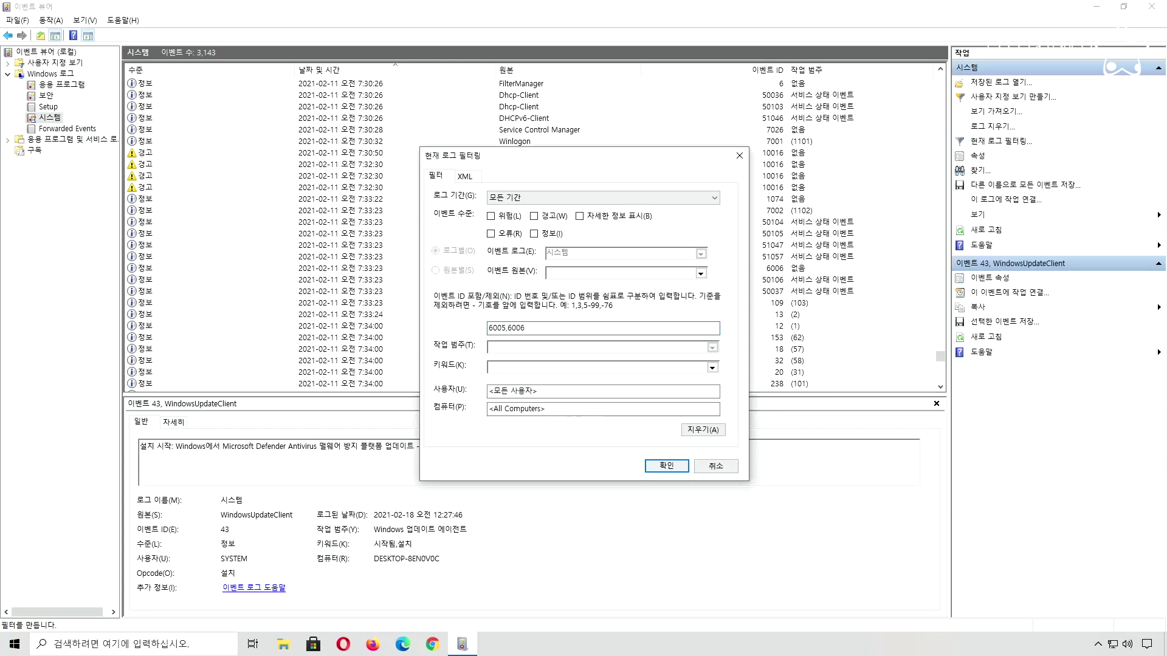
left_click(655, 468)
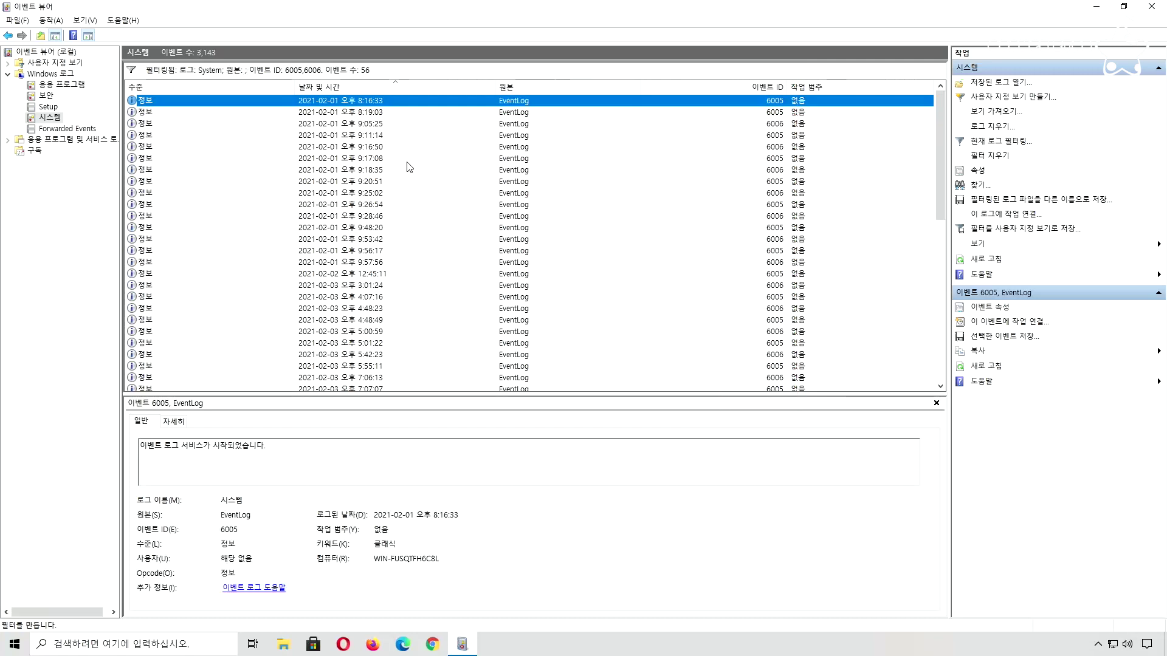
left_click(355, 113)
left_click(357, 134)
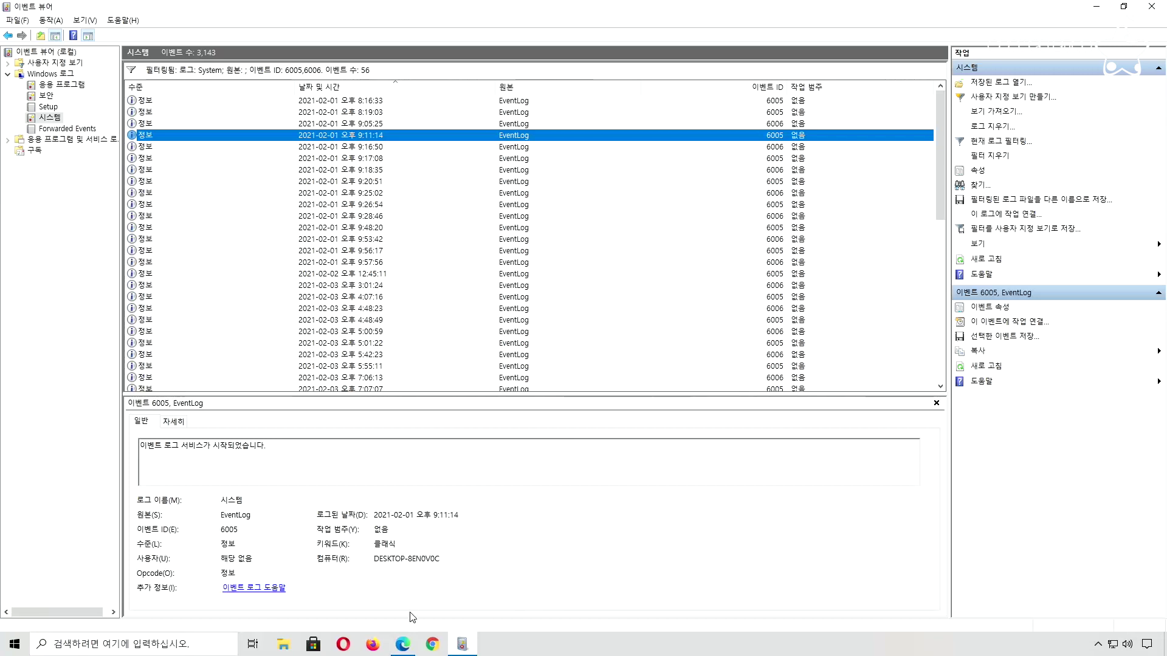
- Switch to Microsoft Edge to view NirSoft's TurnedOnTimesView page, and close the browser to return to Event Viewer
left_click(404, 645)
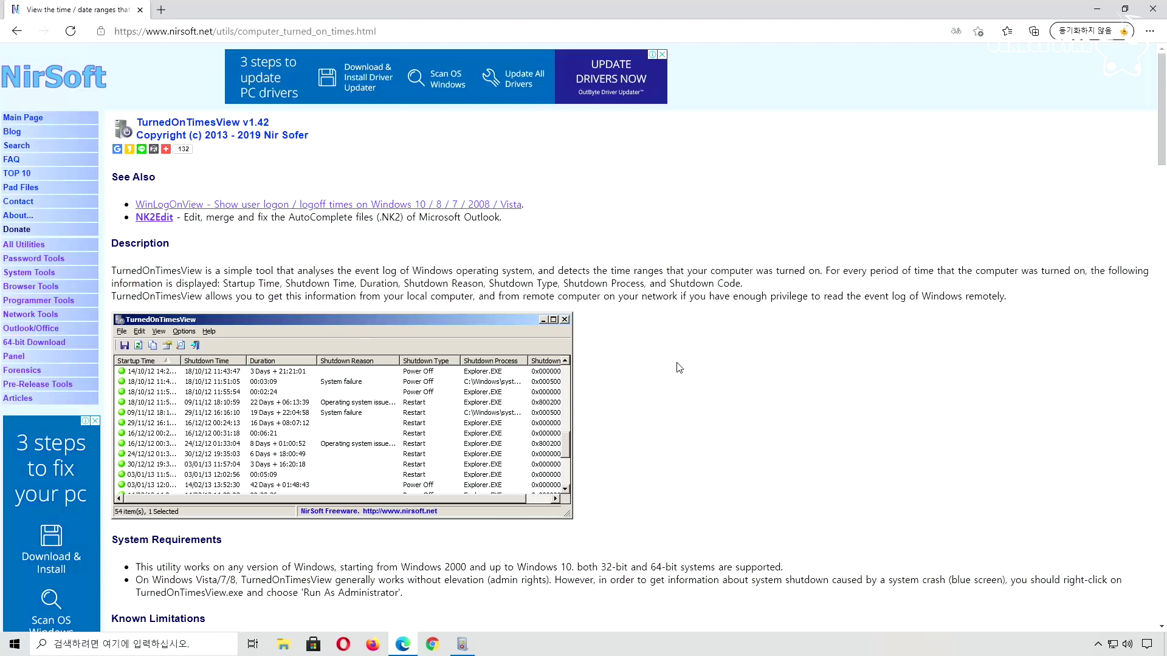
left_click(1152, 8)
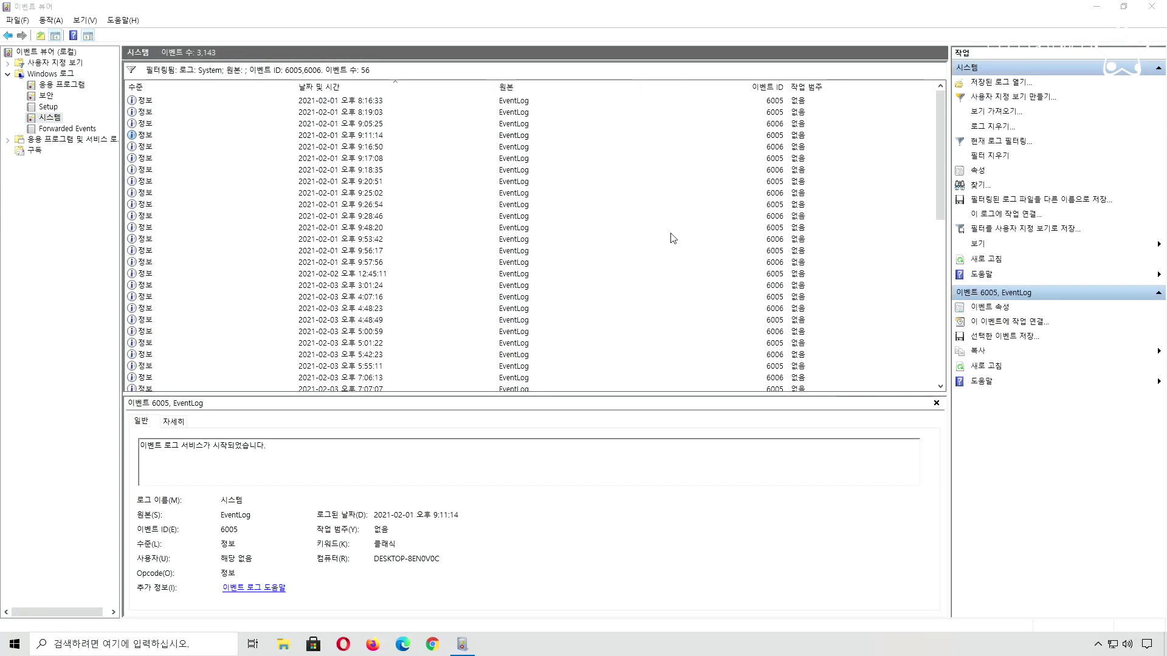